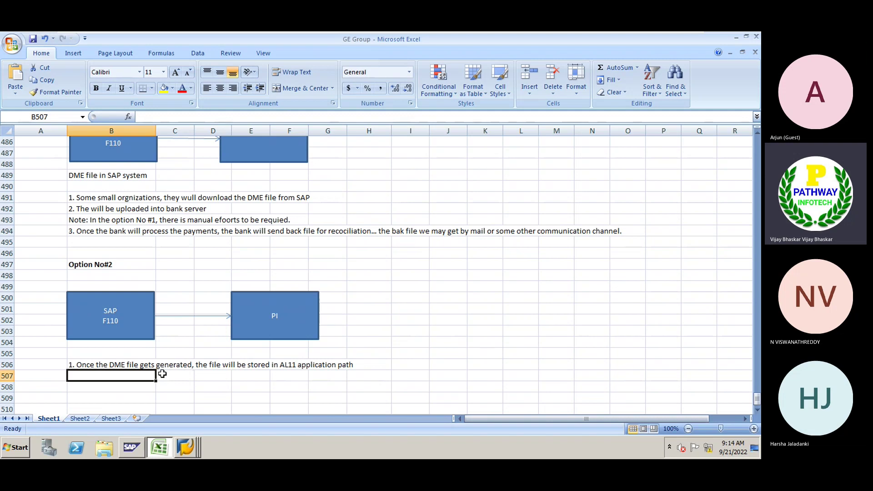
# Enter note '2. From the AL11 application path the PI system will pickup the SAP DME file and send it to bank'.
pyautogui.write('2.')
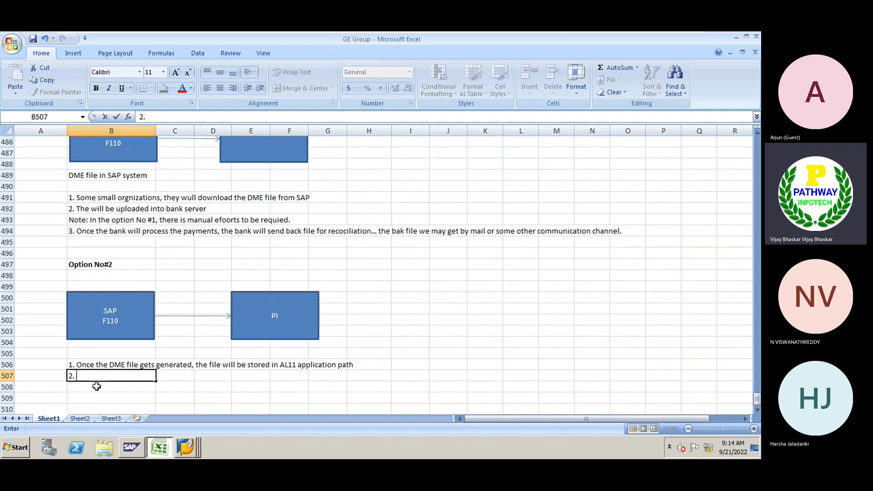
pyautogui.write(' From ')
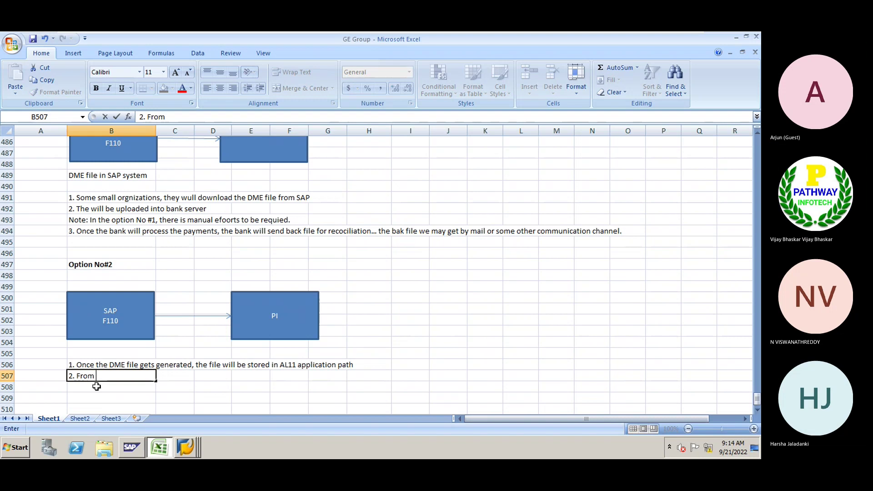
pyautogui.write('the AL')
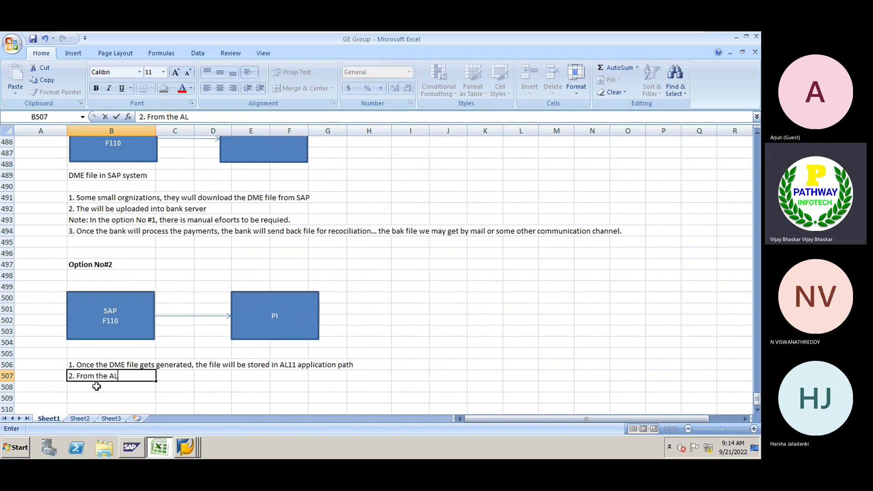
pyautogui.write('11 applicat')
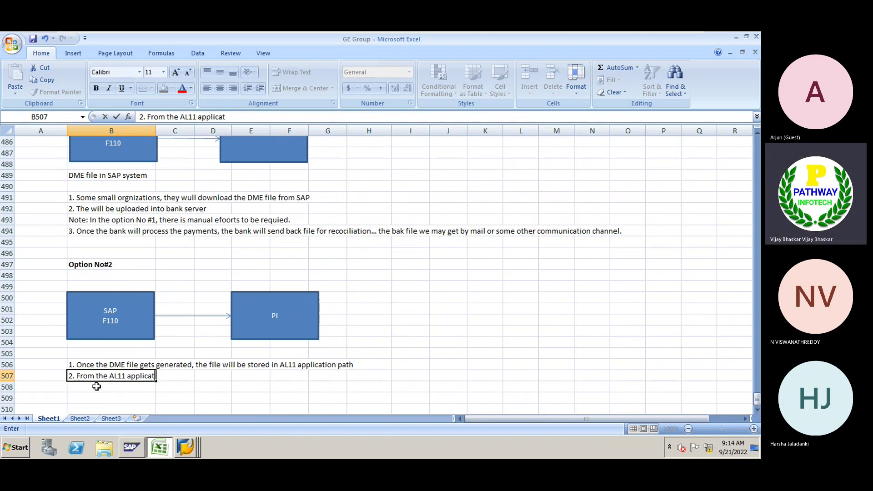
pyautogui.write('ion path')
pyautogui.write(', the PI sys')
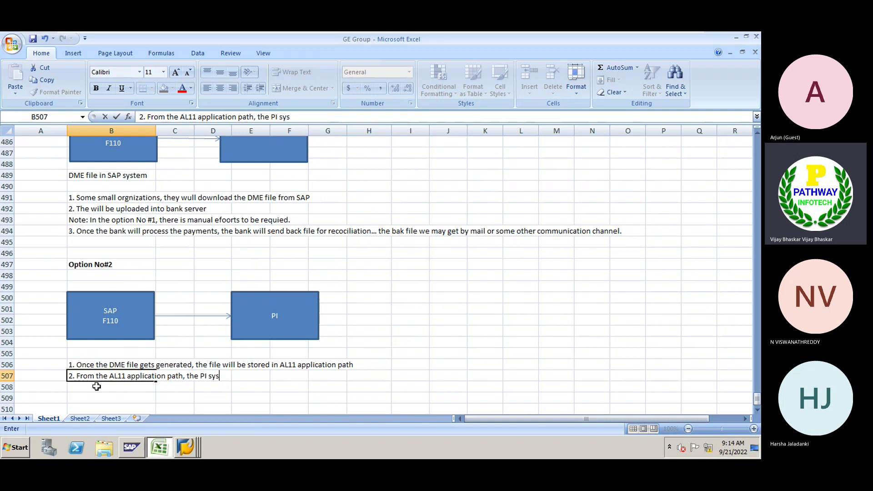
pyautogui.write('tem will pick')
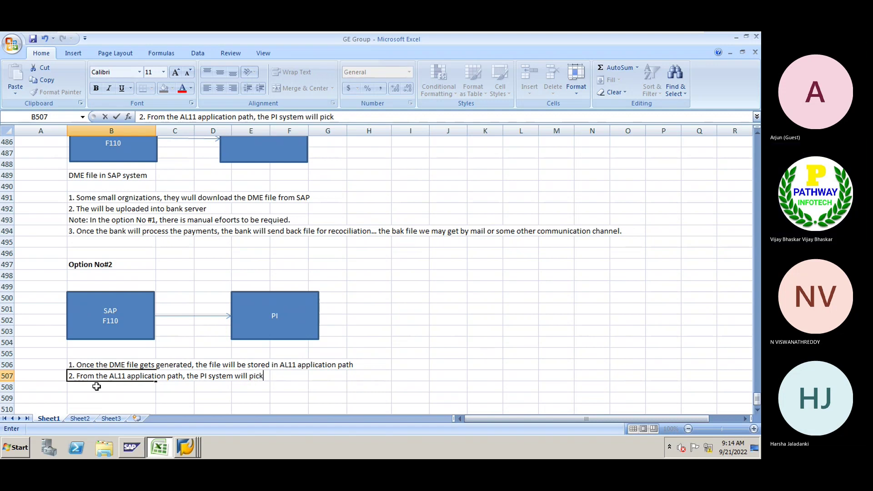
pyautogui.write('up the fi')
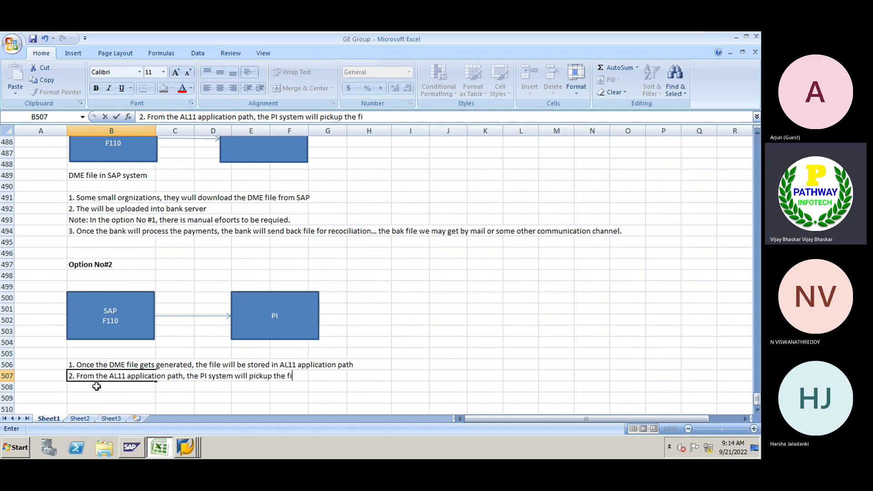
pyautogui.write('le and')
pyautogui.press('BackSpace')
pyautogui.press('BackSpace')
pyautogui.press('BackSpace')
pyautogui.press('BackSpace')
pyautogui.press('BackSpace')
pyautogui.press('BackSpace')
pyautogui.press('BackSpace')
pyautogui.write('S')
pyautogui.write('AP D')
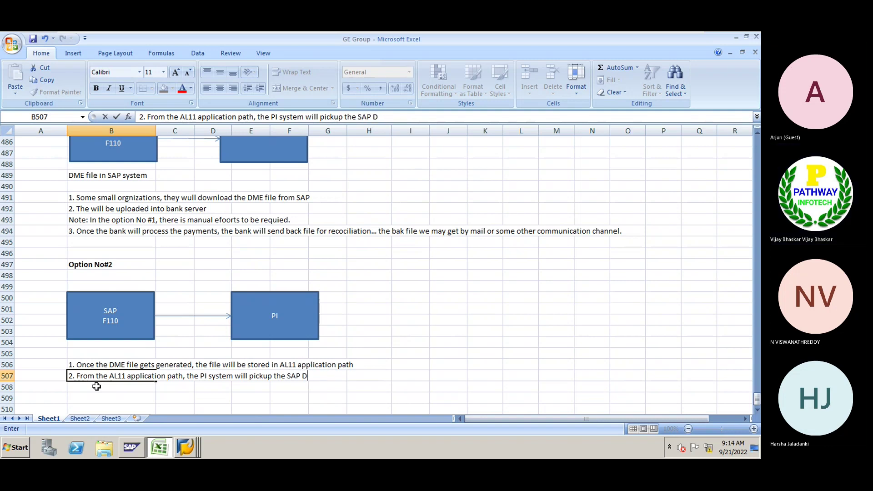
pyautogui.write('ME files')
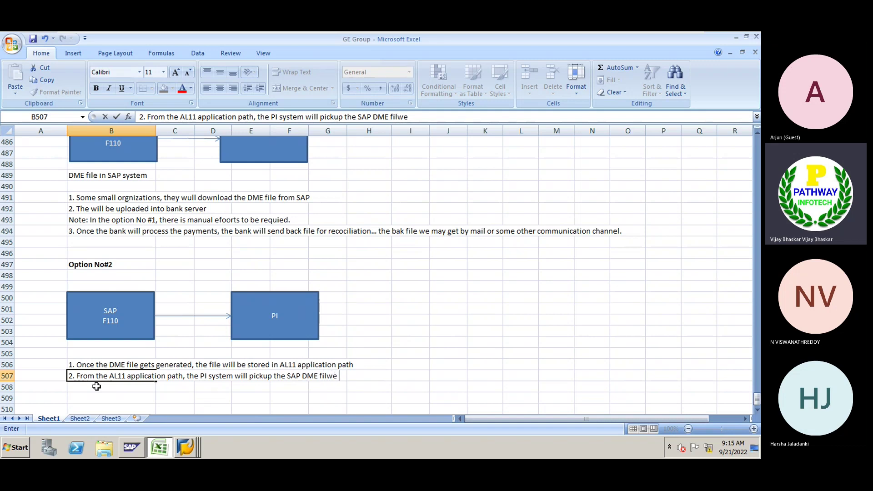
pyautogui.press('BackSpace')
pyautogui.press('BackSpace')
pyautogui.write('e and i')
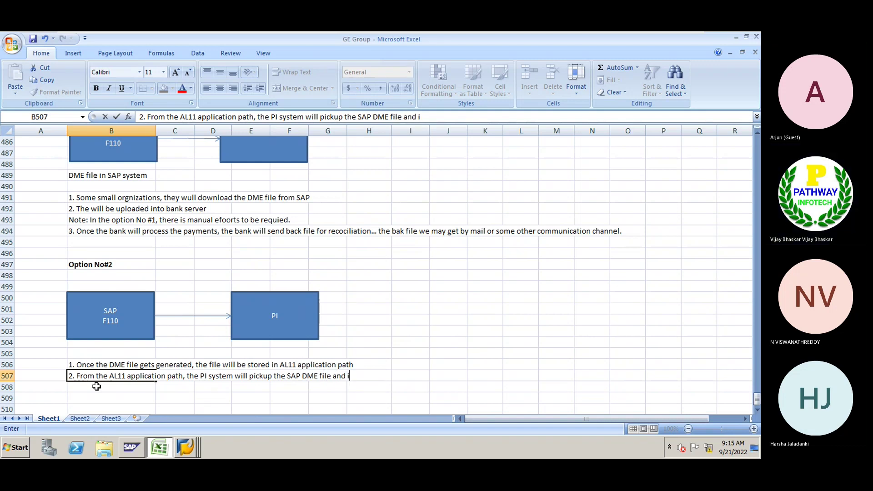
pyautogui.write('t wil')
pyautogui.write('l send')
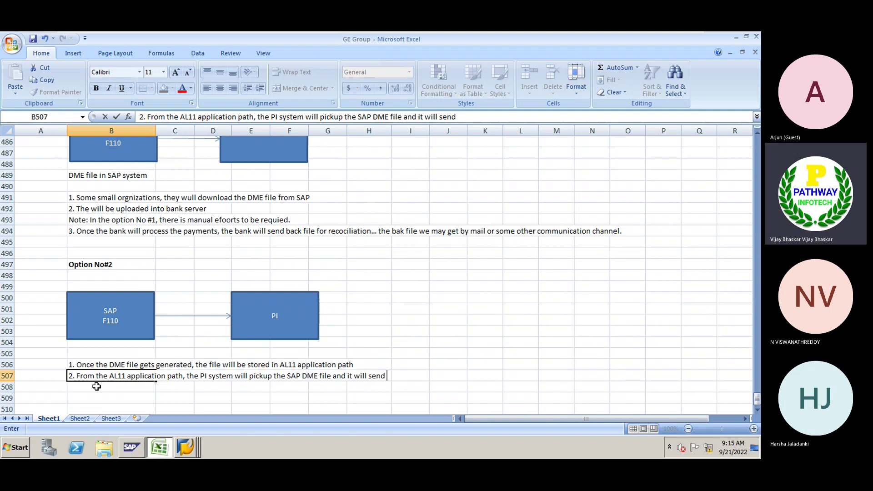
pyautogui.write(' out')
pyautogui.press('BackSpace')
pyautogui.press('BackSpace')
pyautogui.press('BackSpace')
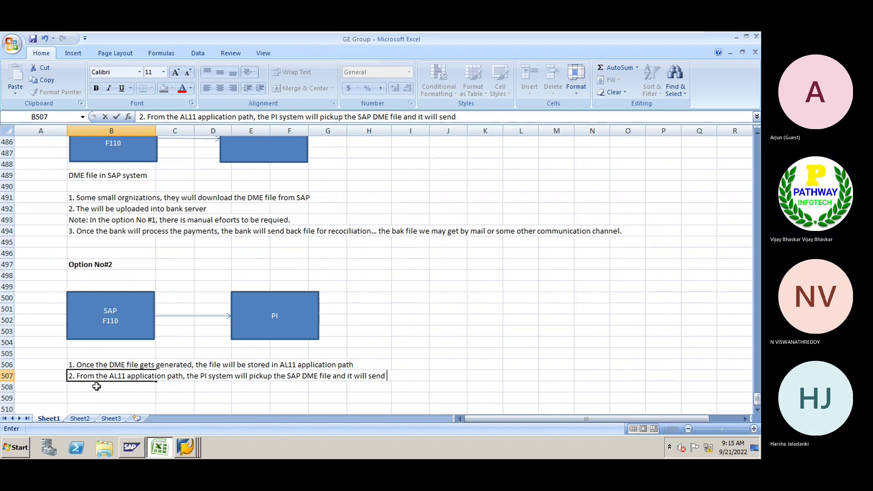
pyautogui.write('it to')
pyautogui.write(' ba')
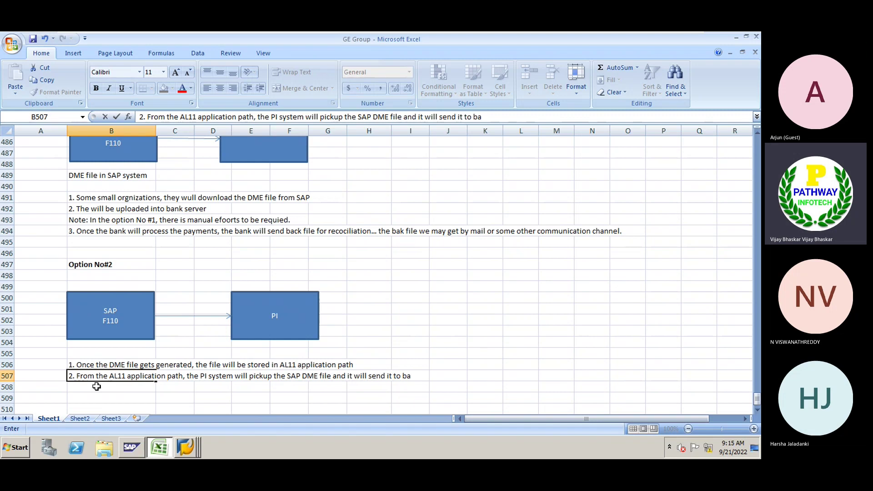
pyautogui.write('nk')
pyautogui.press('Return')
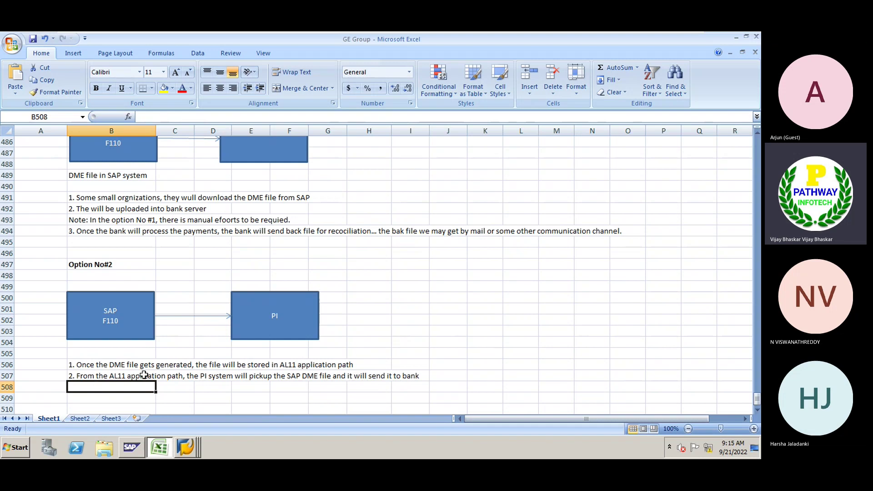
# Duplicate the PI box to its right, align it level, and relabel it 'SWIFTNET'.
pyautogui.click(287, 335)
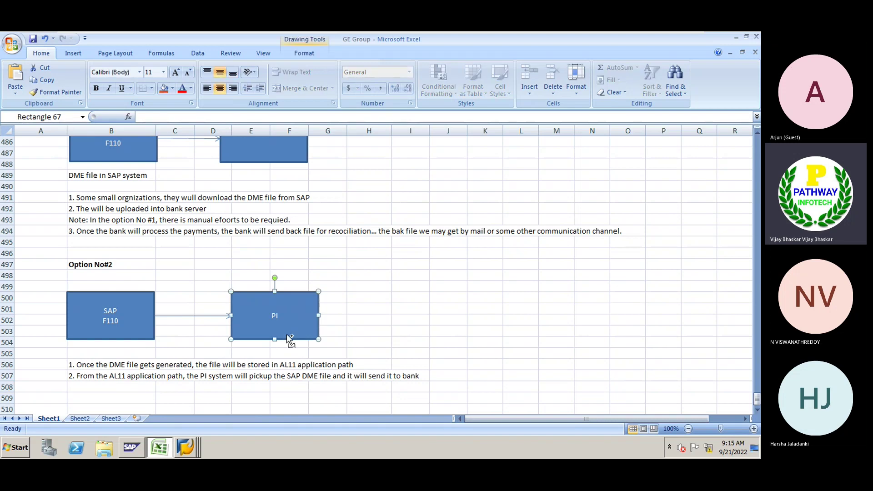
pyautogui.hotkey('ctrl', 'c')
pyautogui.click(384, 309)
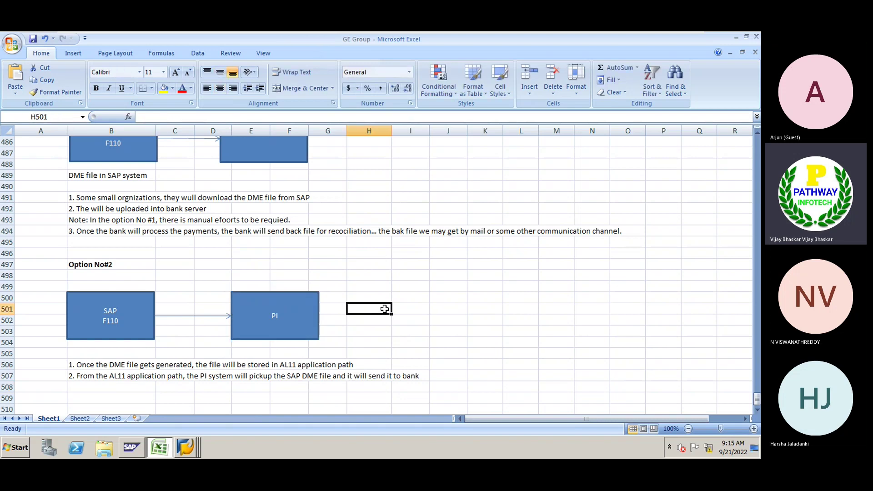
pyautogui.hotkey('ctrl', 'v')
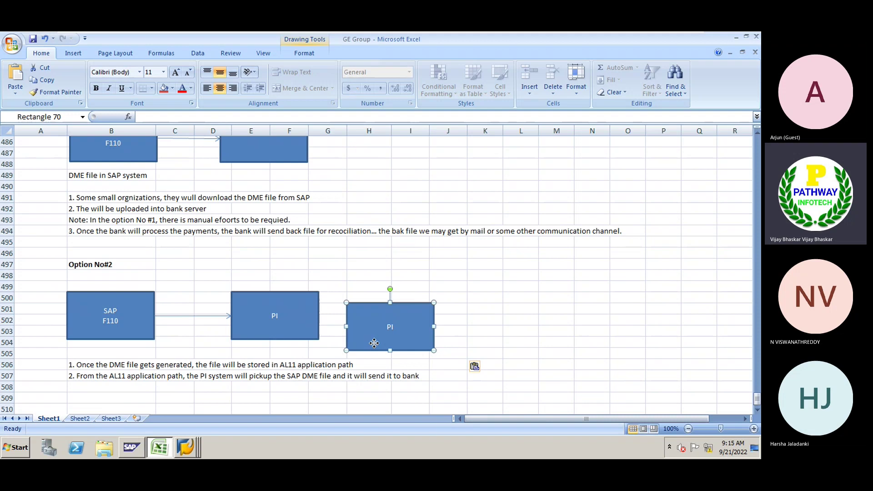
pyautogui.moveTo(371, 347); pyautogui.dragTo(401, 335)
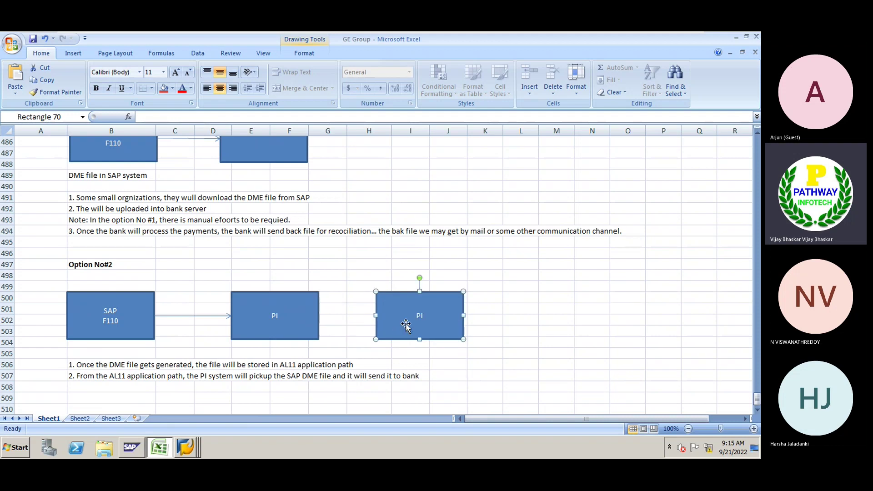
pyautogui.doubleClick(419, 316)
pyautogui.press('BackSpace')
pyautogui.write('SWI')
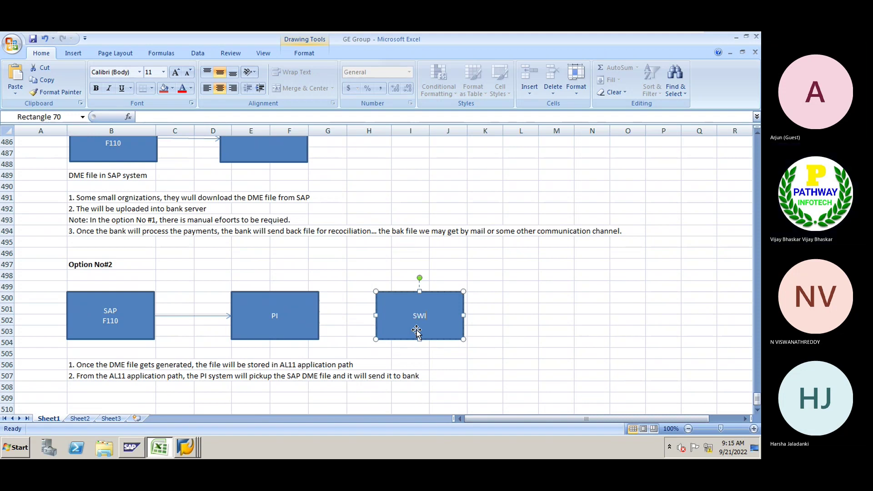
pyautogui.write('FT')
pyautogui.write('NET')
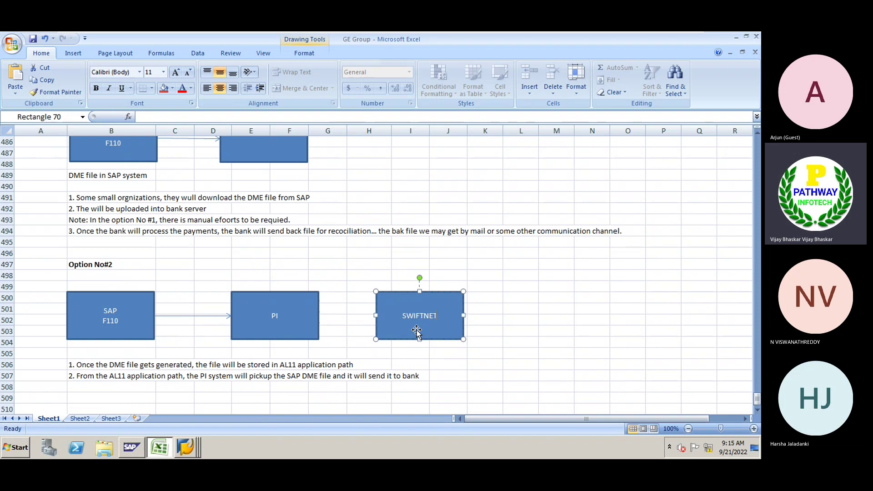
pyautogui.press('Return')
# Copy the SAP-to-PI arrow and connect the copy from PI to SWIFTNET.
pyautogui.click(177, 316)
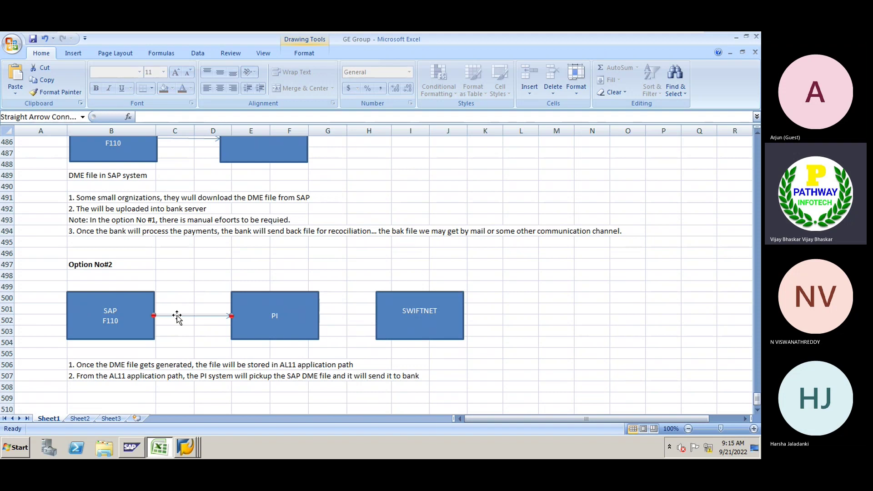
pyautogui.click(343, 316)
pyautogui.hotkey('ctrl', 'v')
pyautogui.moveTo(373, 313); pyautogui.dragTo(376, 315)
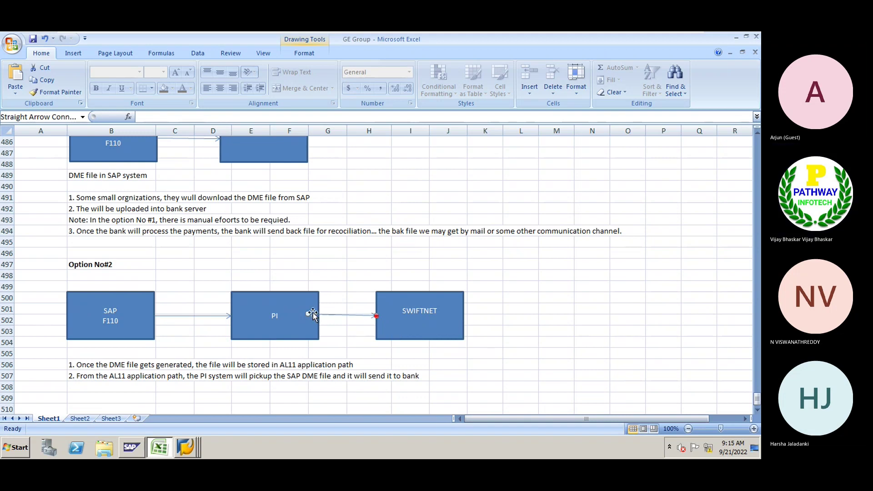
pyautogui.moveTo(319, 315); pyautogui.dragTo(318, 315)
# Paste a copy of the SWIFTNET box further to the right.
pyautogui.click(361, 328)
pyautogui.click(425, 326)
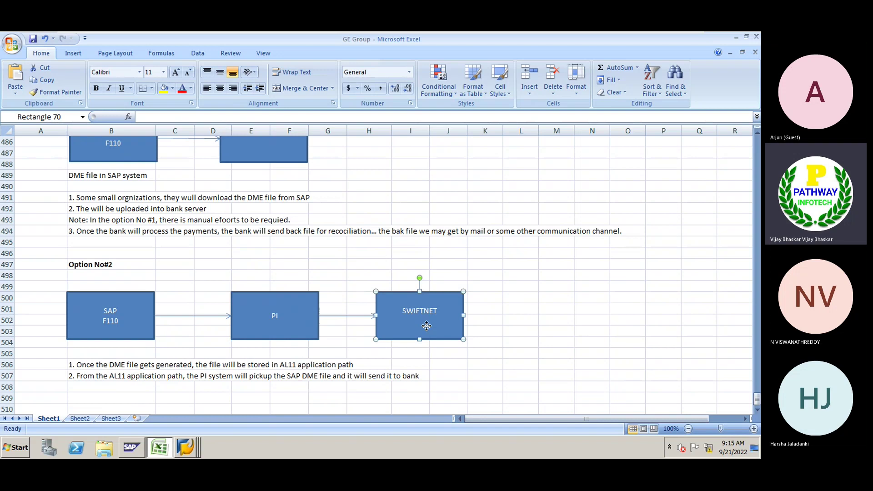
pyautogui.click(525, 305)
pyautogui.hotkey('ctrl', 'v')
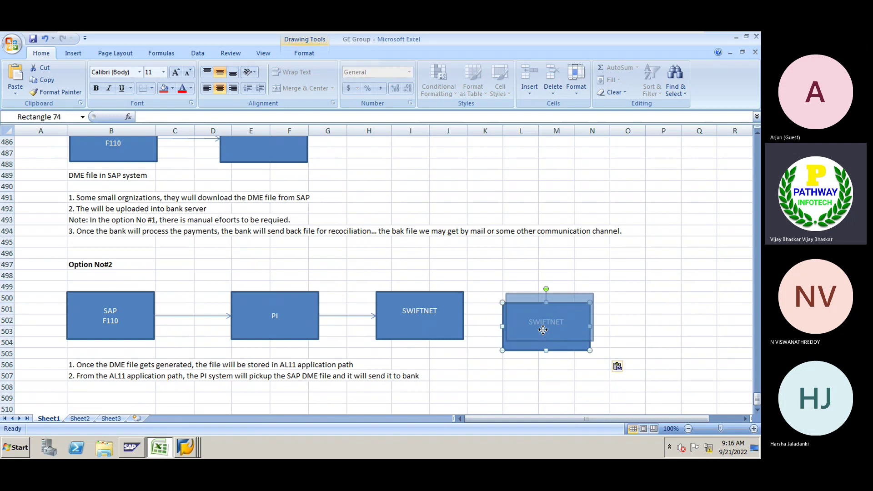
# Align the copied box with the others and change its label to 'BANK'.
pyautogui.moveTo(542, 335); pyautogui.dragTo(542, 330)
pyautogui.click(542, 330)
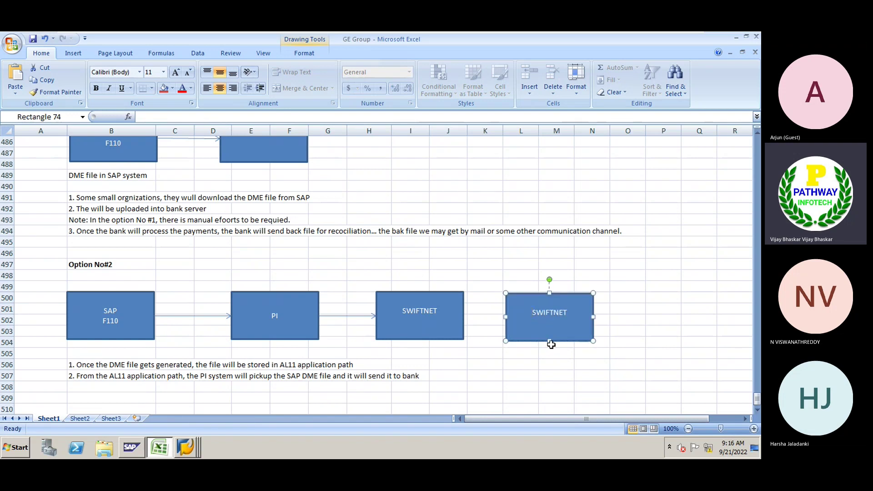
pyautogui.hotkey('ctrl', 'a')
pyautogui.press('Delete')
pyautogui.write('N')
pyautogui.press('BackSpace')
pyautogui.write('BCNK')
pyautogui.press('BackSpace')
pyautogui.press('BackSpace')
pyautogui.press('BackSpace')
pyautogui.write('ANK')
# Nudge BANK right and paste a copy of the PI-to-SWIFTNET arrow between SWIFTNET and BANK.
pyautogui.click(352, 316)
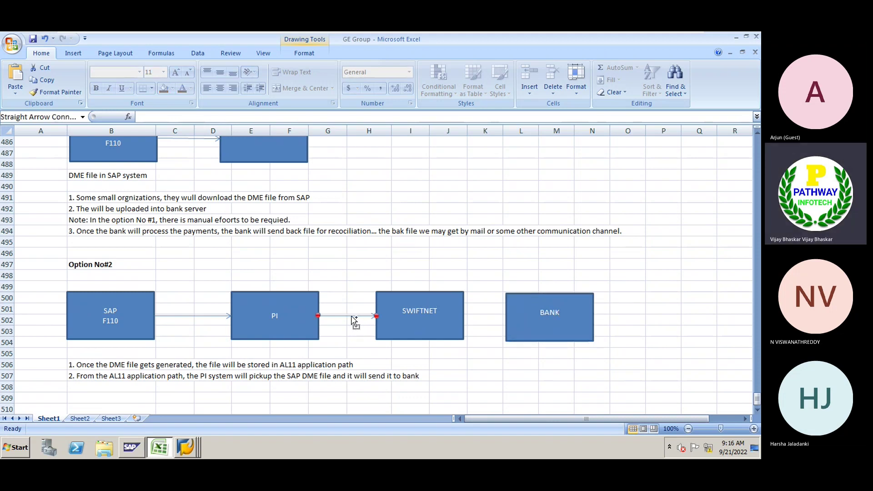
pyautogui.click(484, 318)
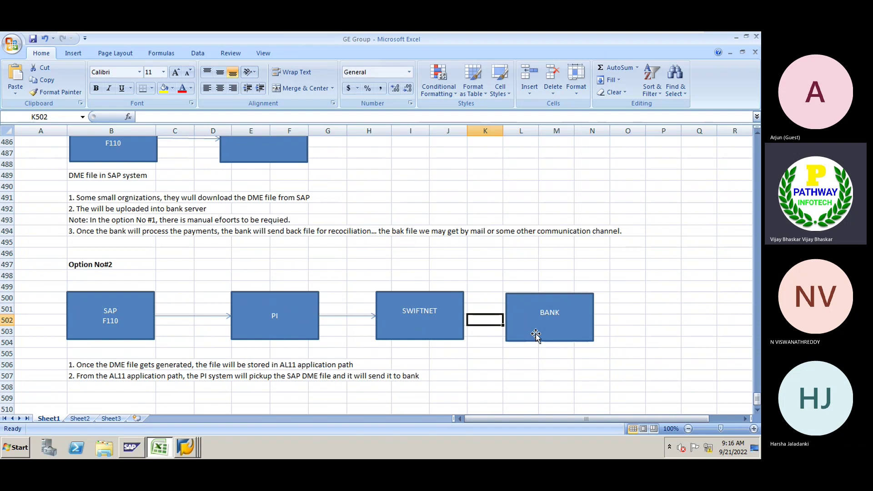
pyautogui.moveTo(535, 335); pyautogui.dragTo(554, 335)
pyautogui.click(499, 321)
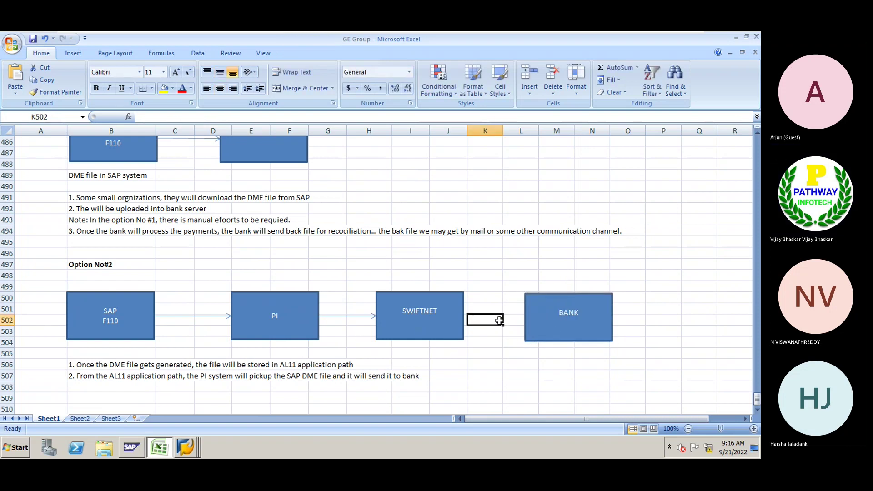
pyautogui.hotkey('ctrl', 'v')
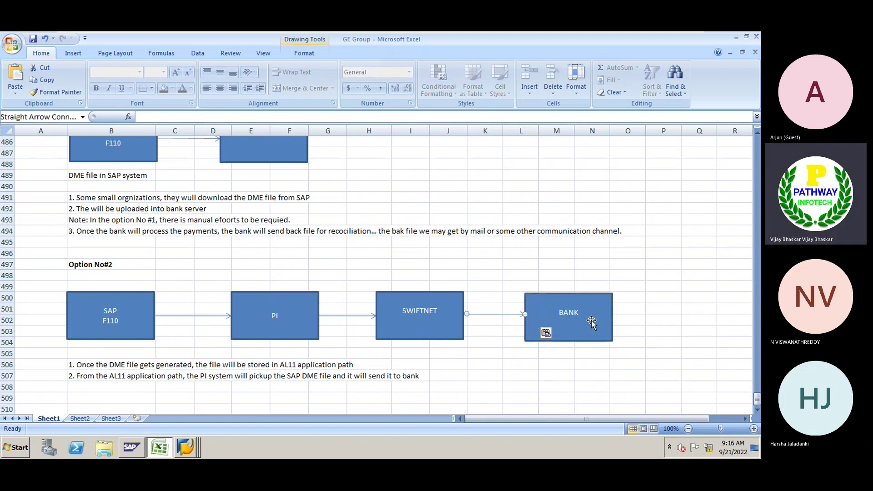
pyautogui.click(492, 338)
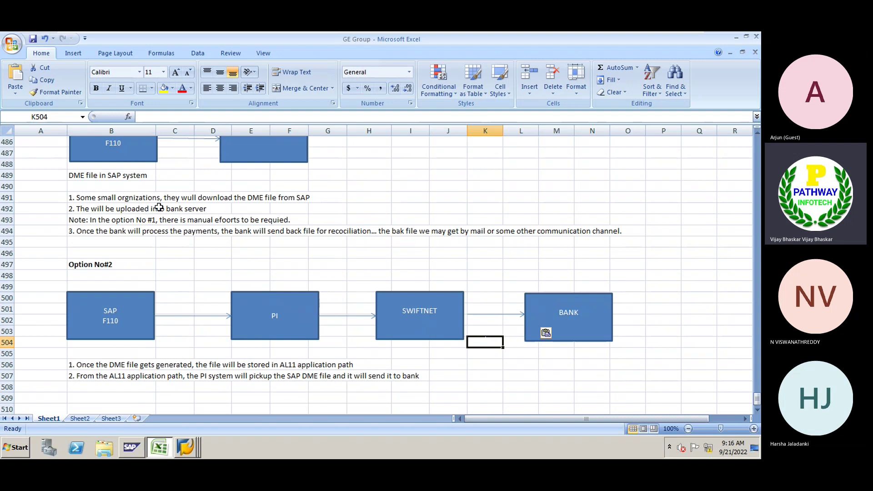
# Draw three leftward arrows below the forward arrows: BANK→SWIFTNET, SWIFTNET→PI, and PI→SAP F110.
pyautogui.click(73, 53)
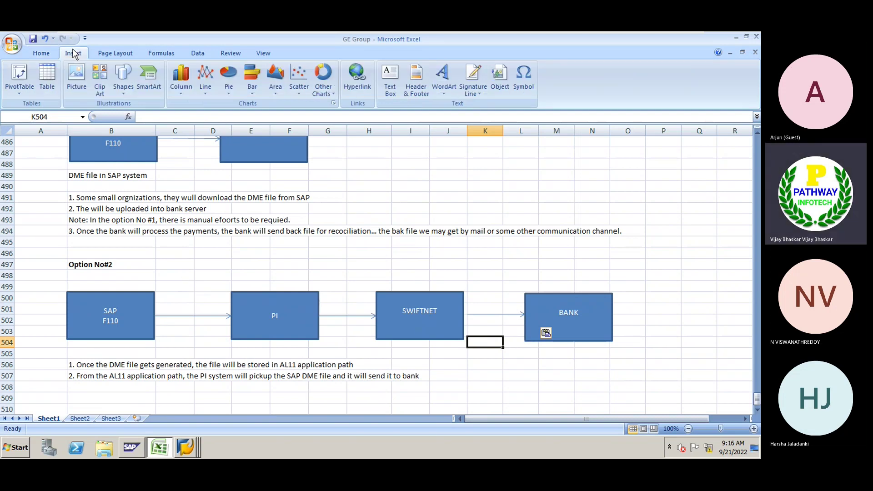
pyautogui.click(121, 93)
pyautogui.click(141, 123)
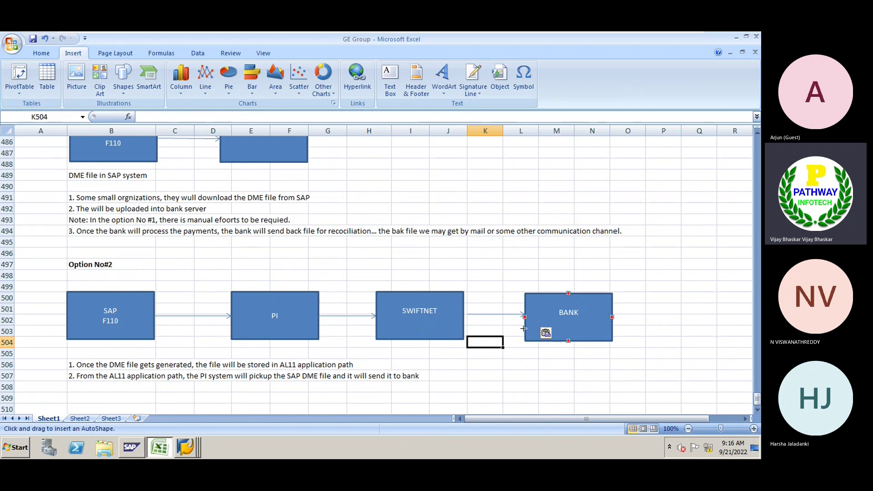
pyautogui.moveTo(522, 330); pyautogui.dragTo(464, 328)
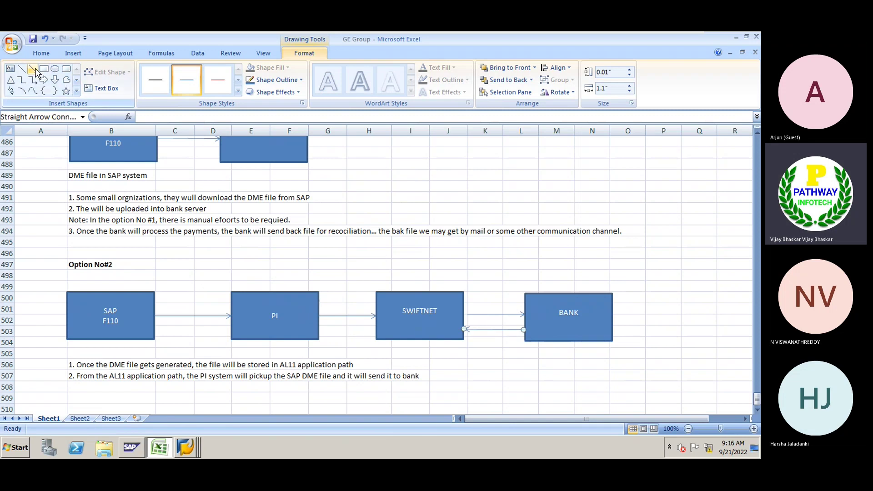
pyautogui.click(33, 68)
pyautogui.moveTo(379, 327); pyautogui.dragTo(321, 328)
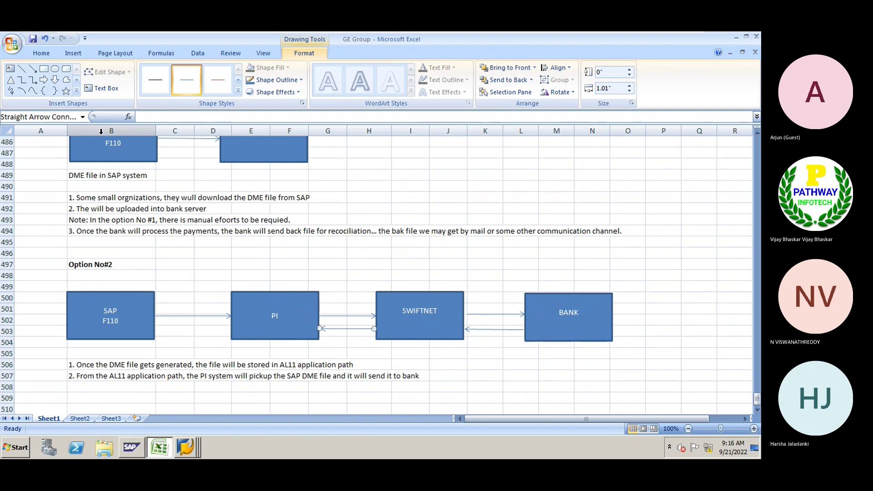
pyautogui.click(32, 69)
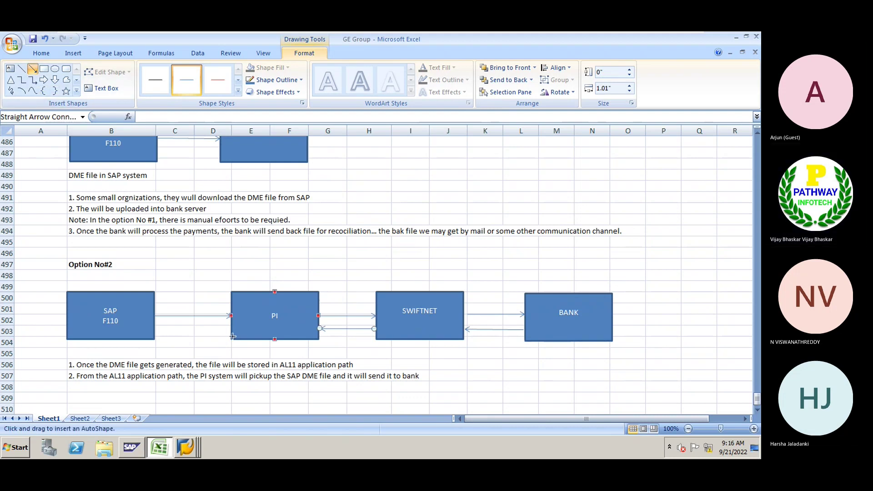
pyautogui.moveTo(231, 331); pyautogui.dragTo(155, 331)
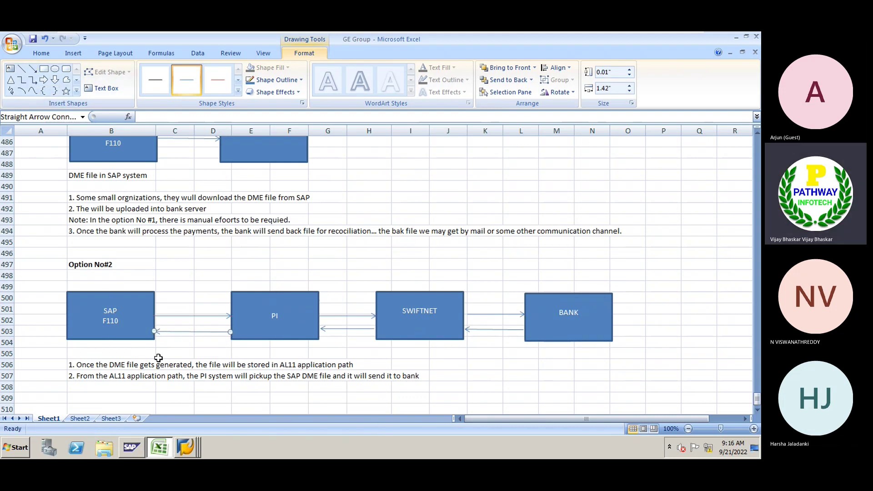
pyautogui.click(81, 401)
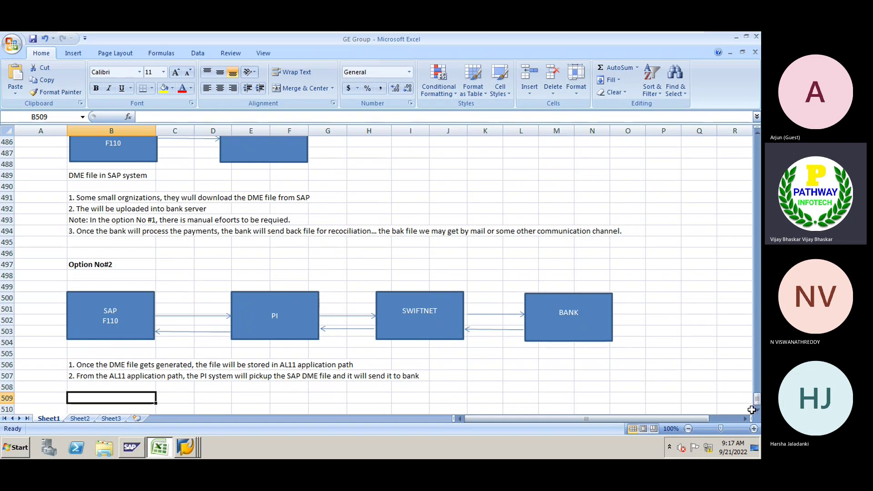
pyautogui.click(756, 411)
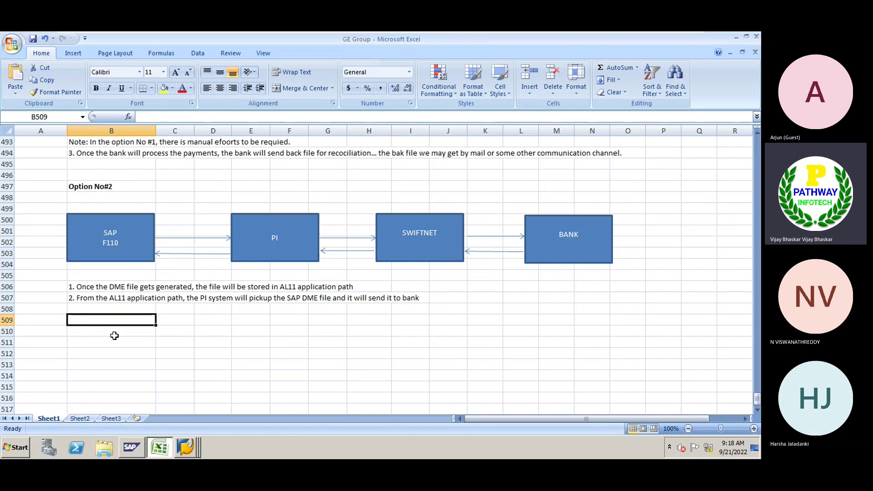
pyautogui.click(96, 341)
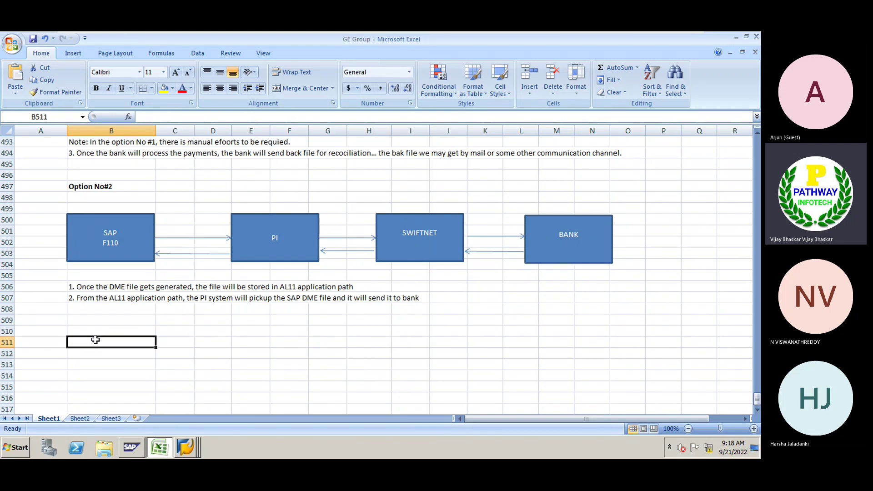